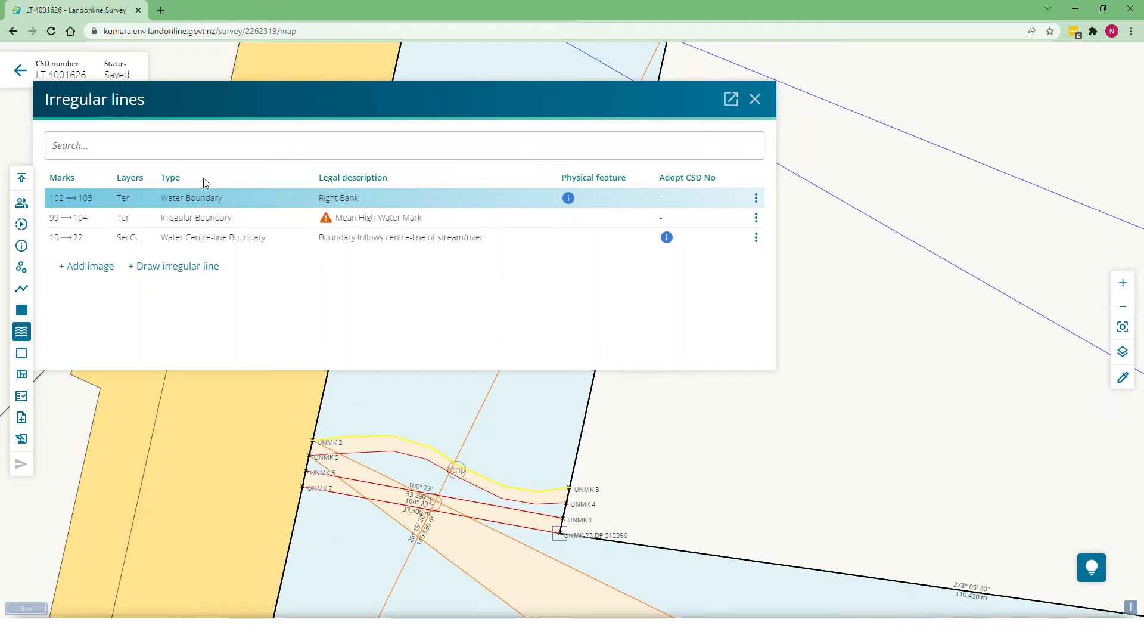
left_click(170, 198)
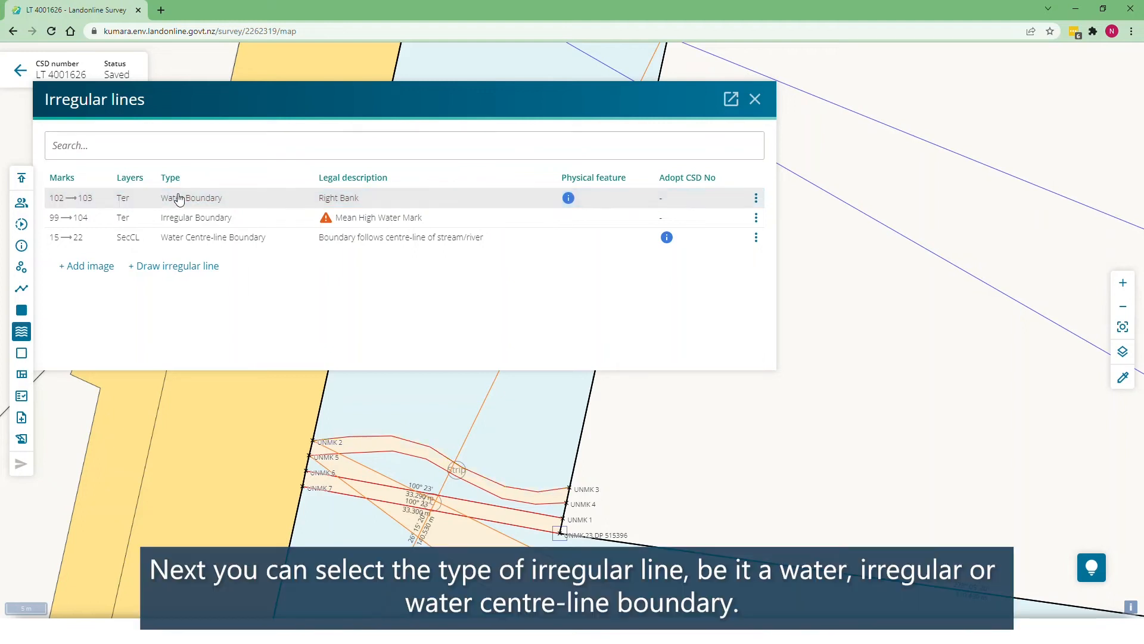
left_click(180, 198)
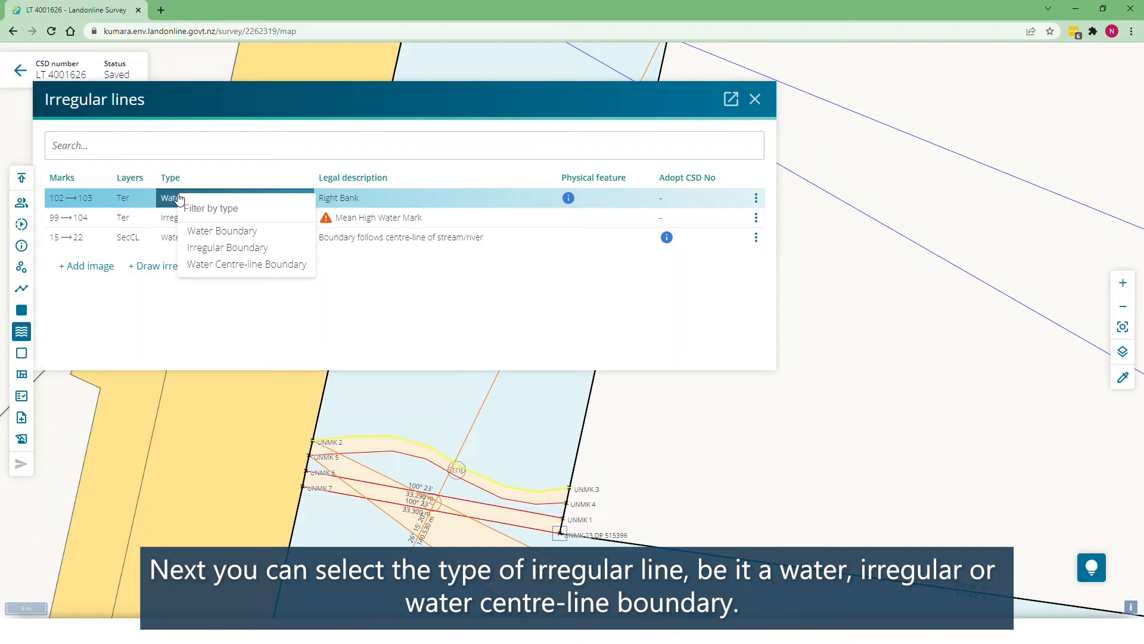
left_click(177, 198)
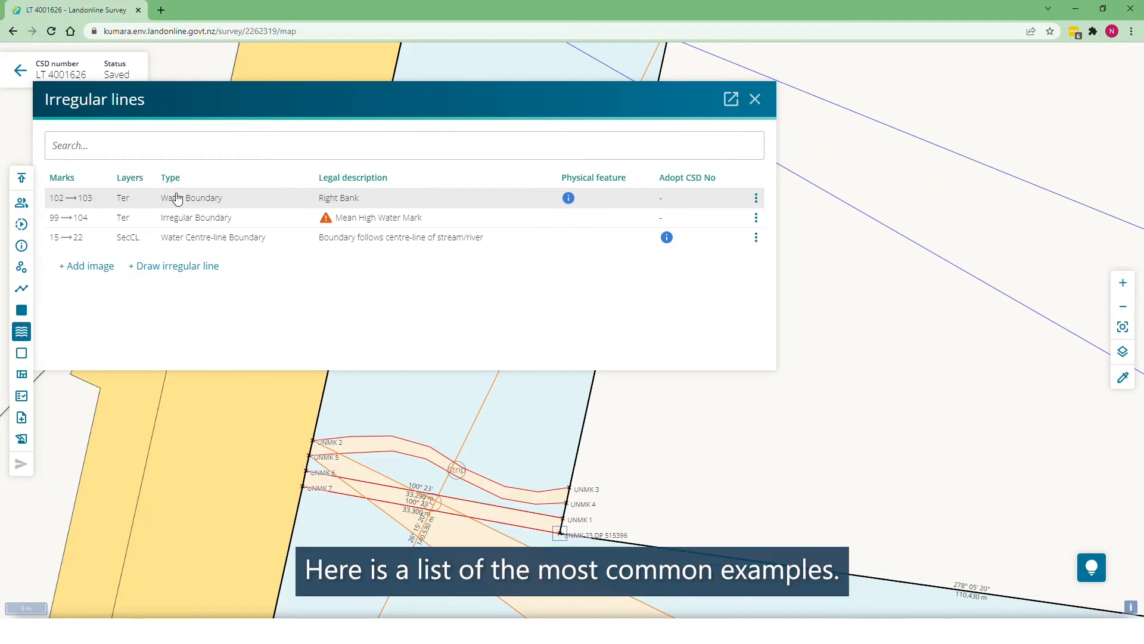
left_click(346, 200)
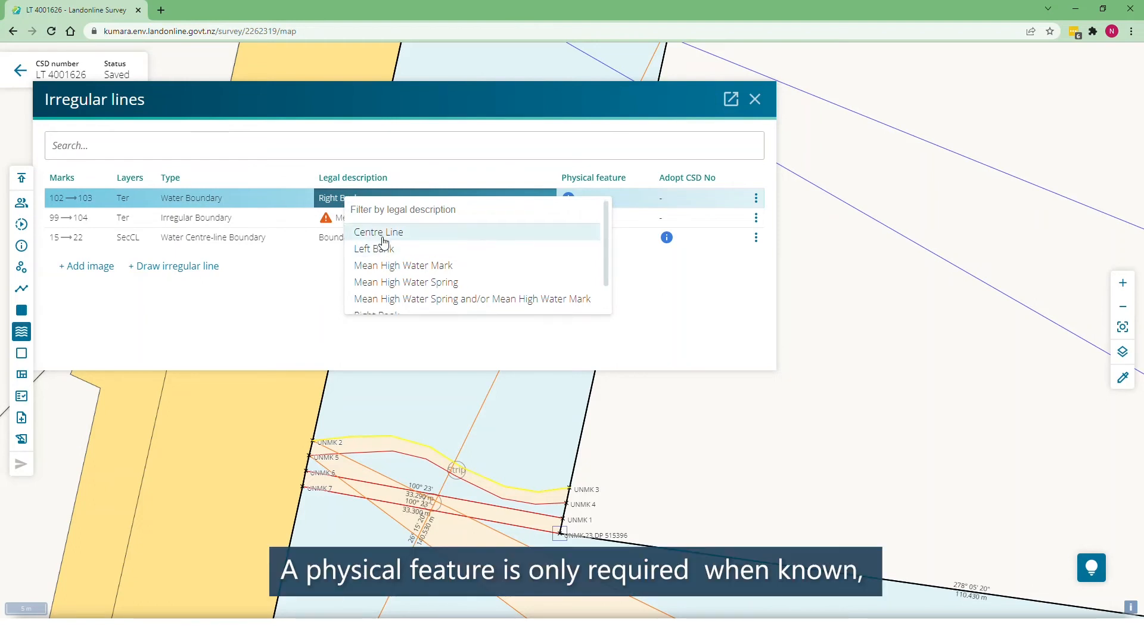
scroll(382, 242, "down", 1)
left_click(385, 287)
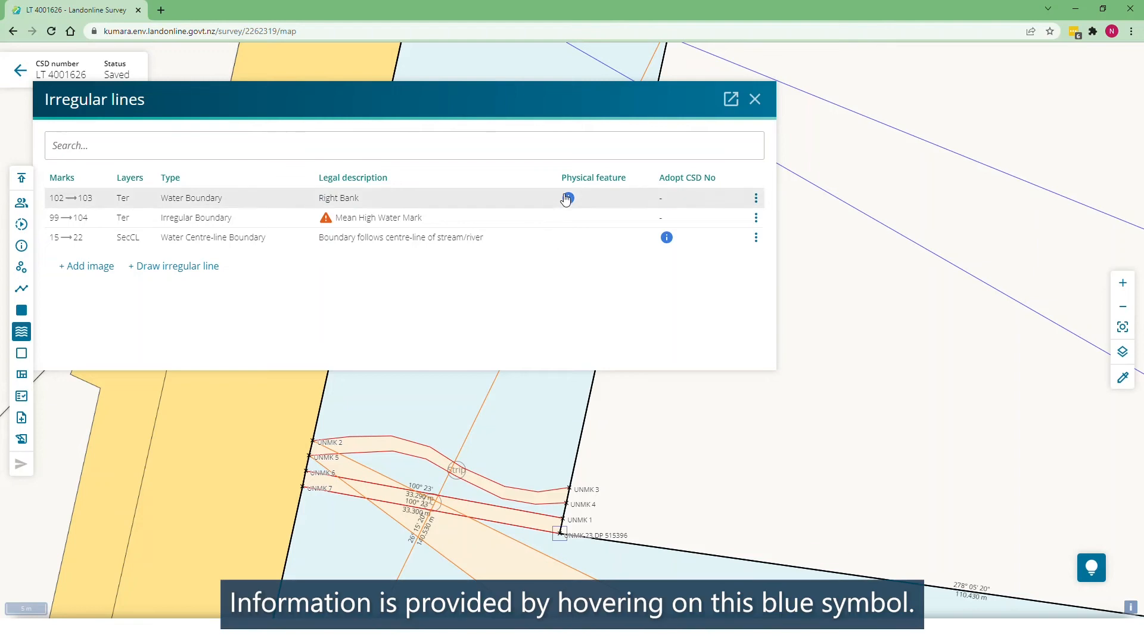
mouse_move(569, 198)
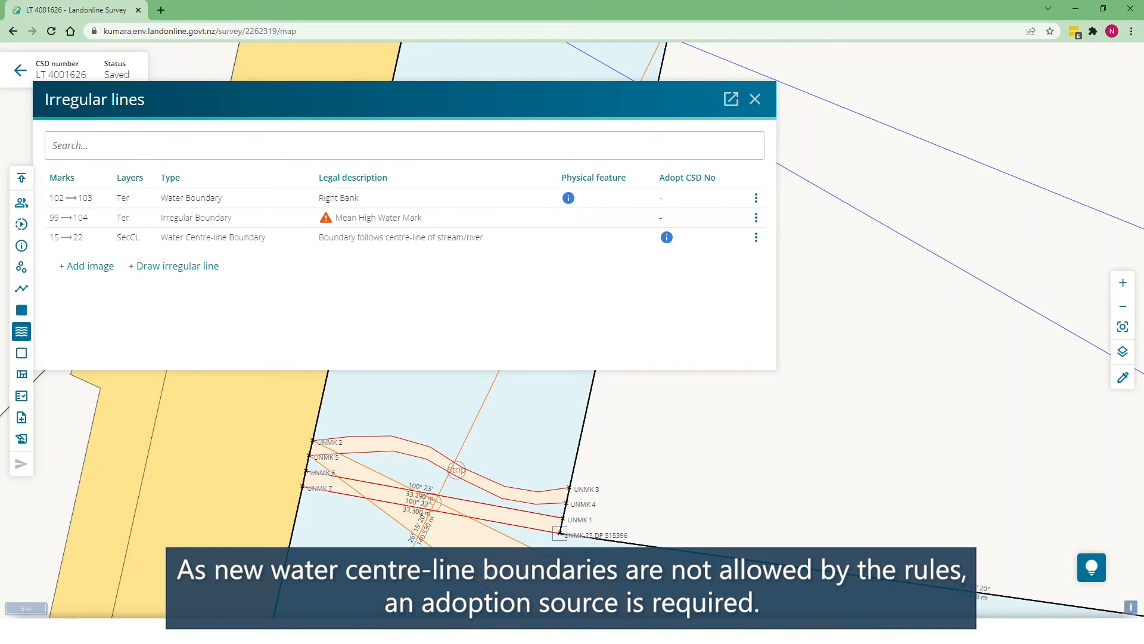
Step: Make the 15→22 water centre-line boundary adopt plan DP 48950 and begin adding an image
left_click(667, 237)
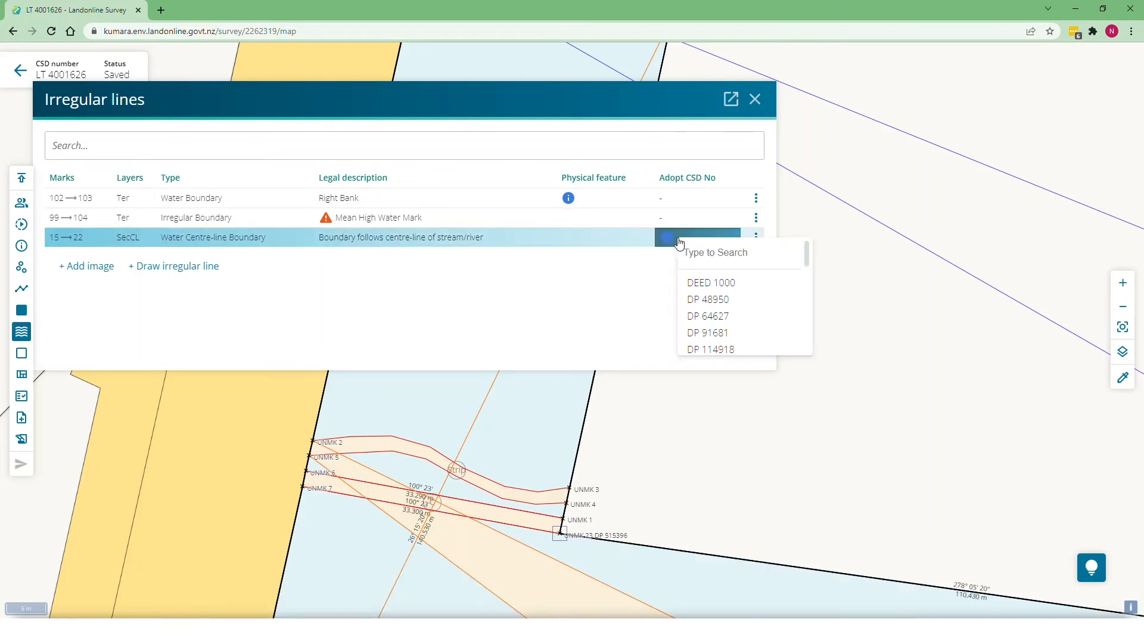
left_click(720, 300)
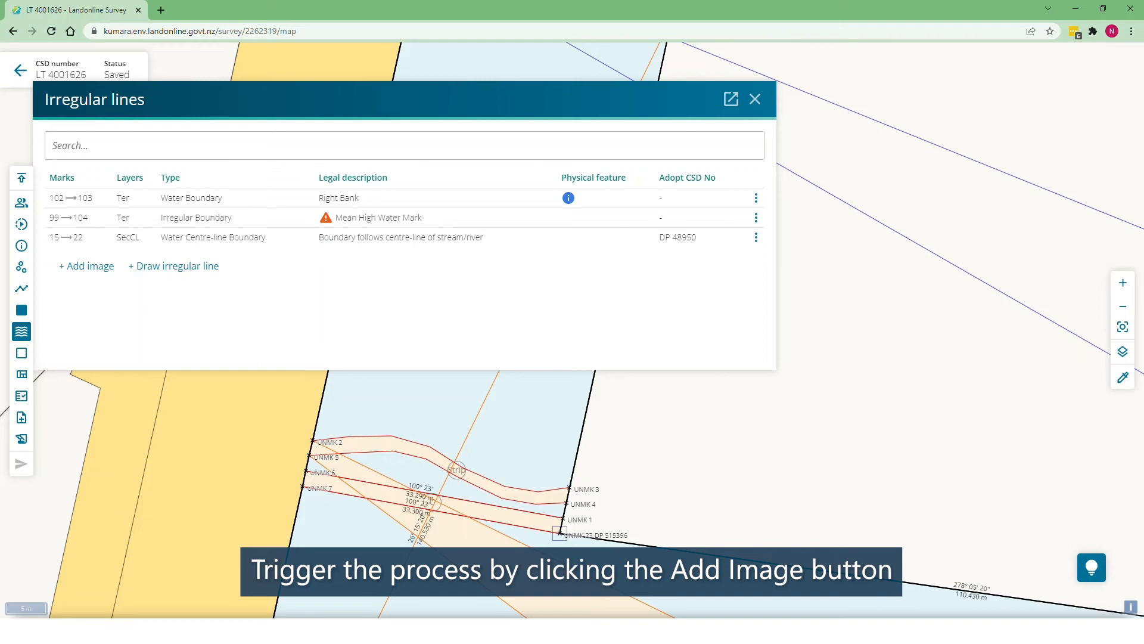
left_click(90, 266)
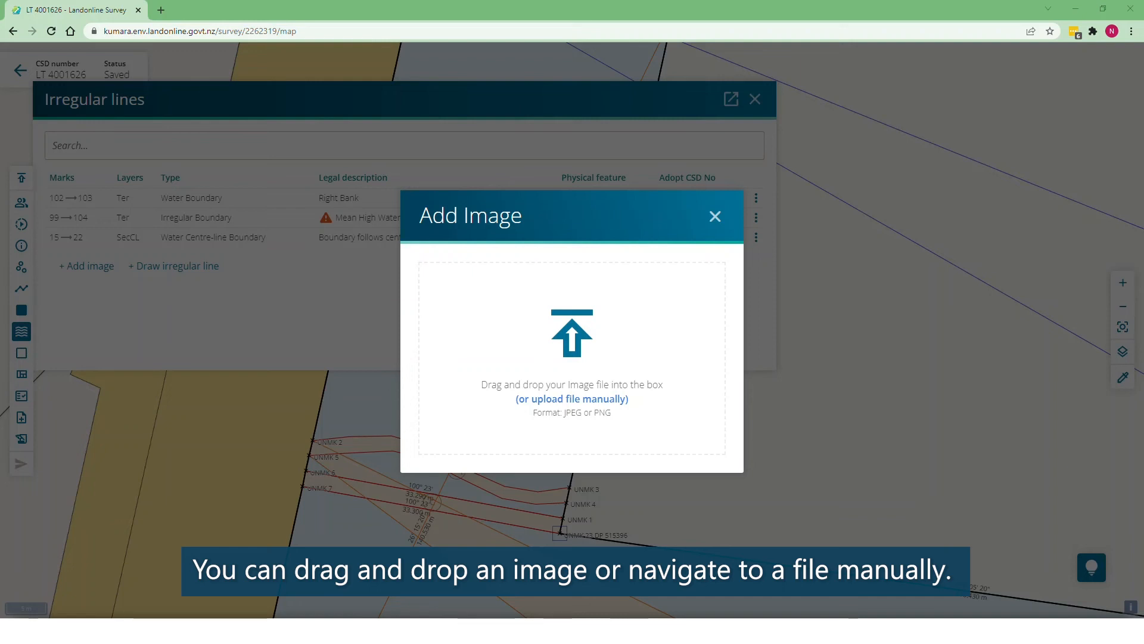
Step: Upload the aerial image file and zoom the map and image to find control marks
left_click_drag(364, 340, 531, 332)
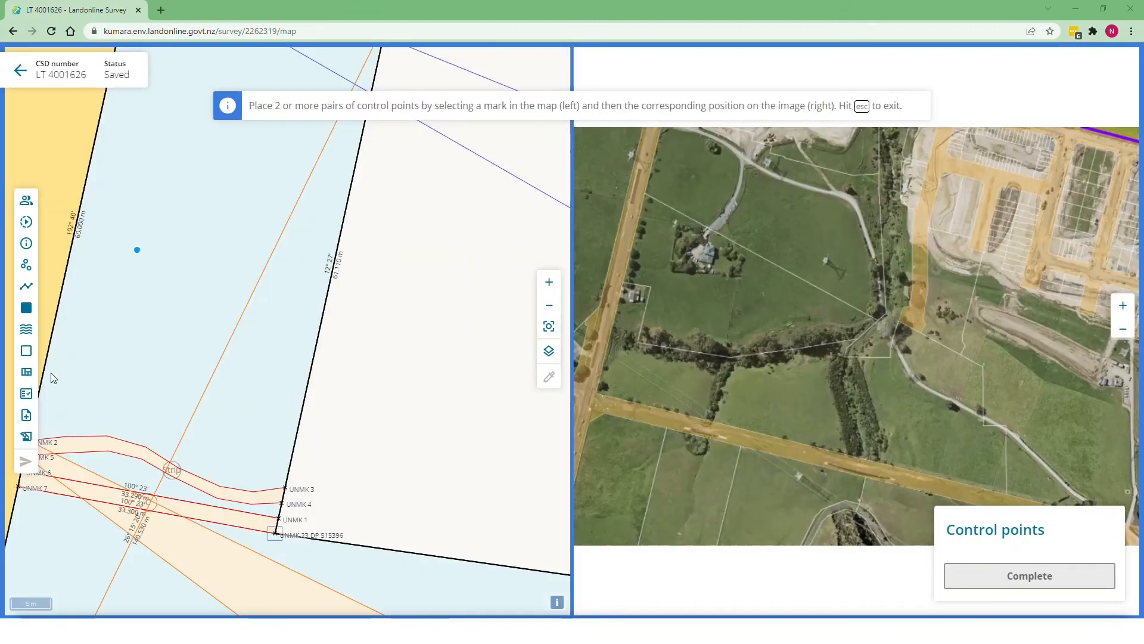
scroll(223, 320, "down", 2)
scroll(223, 320, "down", 2)
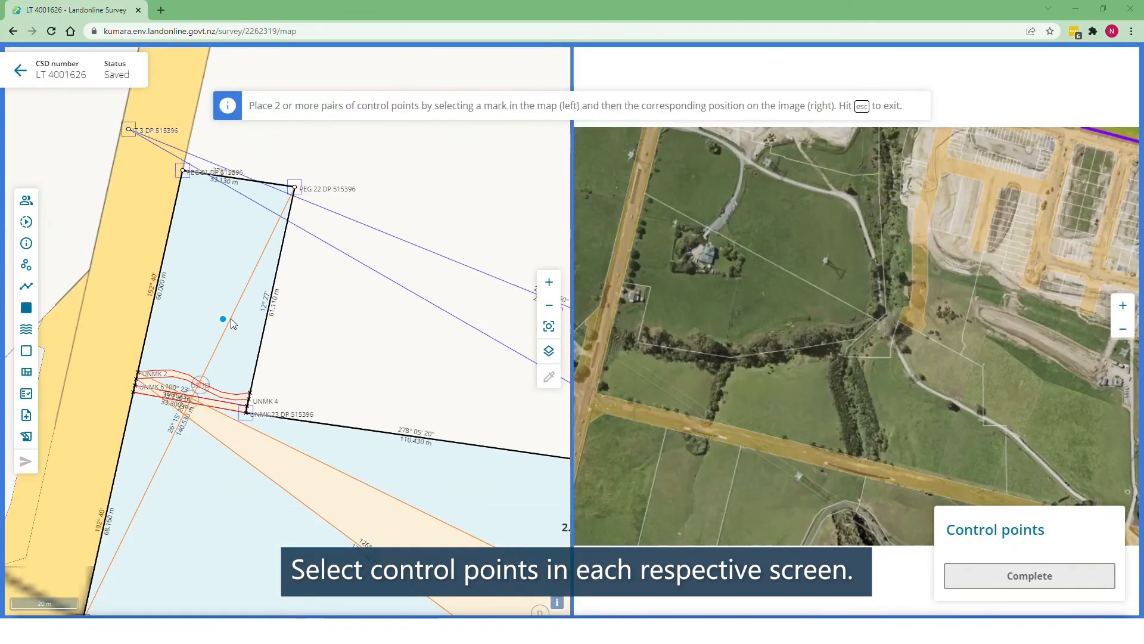
scroll(724, 362, "down", 1)
scroll(724, 363, "down", 2)
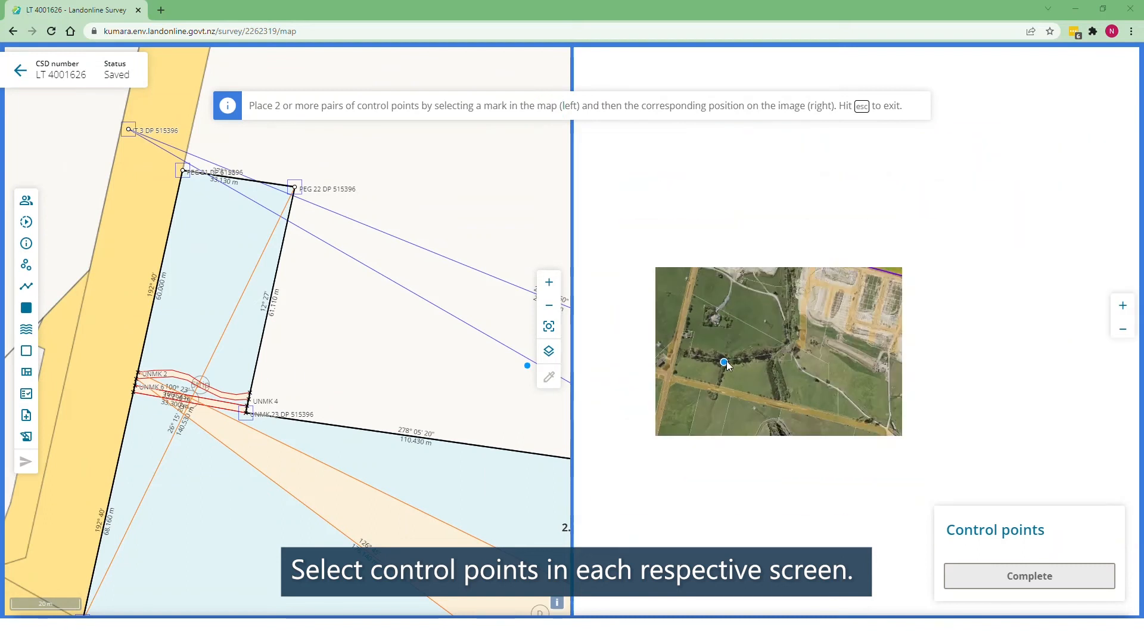
scroll(209, 345, "down", 4)
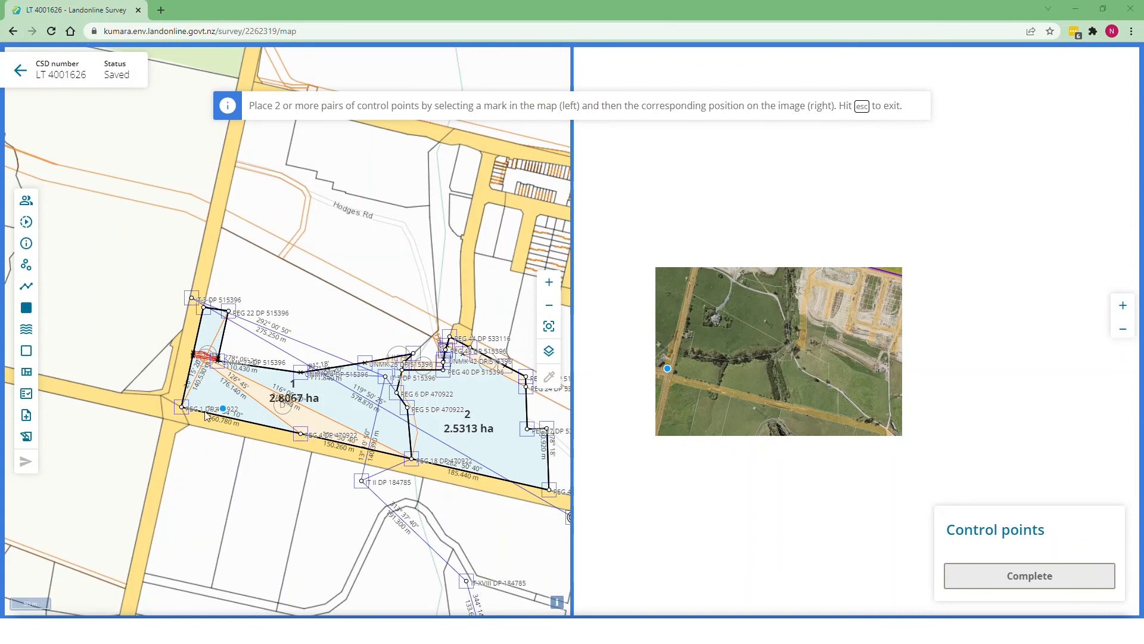
scroll(182, 410, "up", 3)
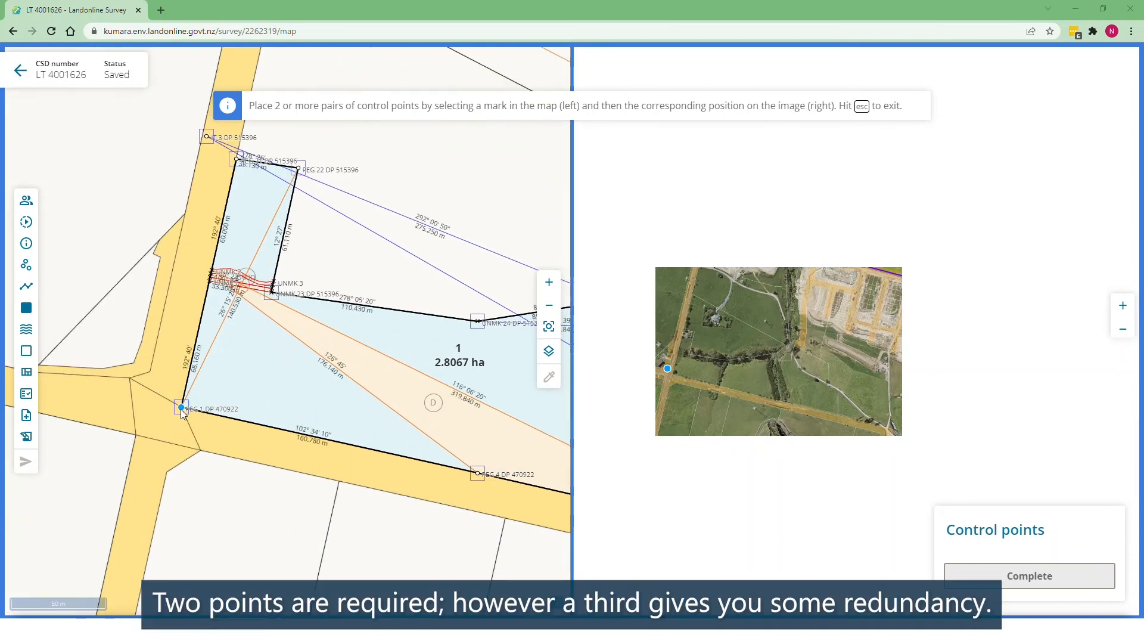
Step: Place control points on marks REG 1 DP 470922, REG 26 DP 515396 and REG 18 DP 470922
left_click(180, 409)
scroll(173, 415, "down", 2)
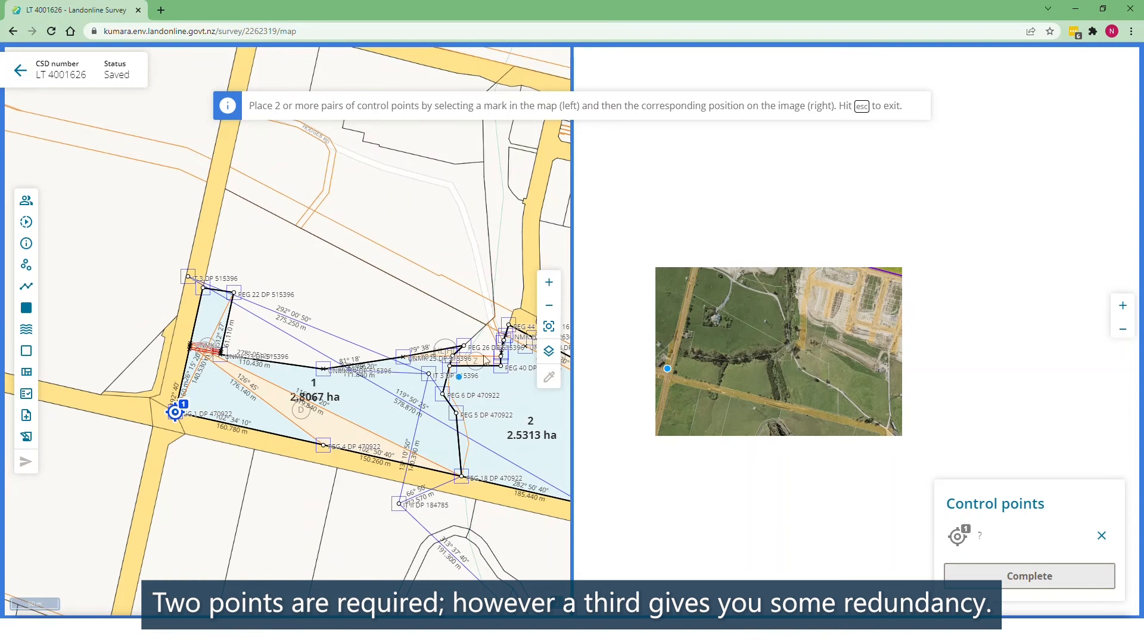
scroll(486, 360, "up", 2)
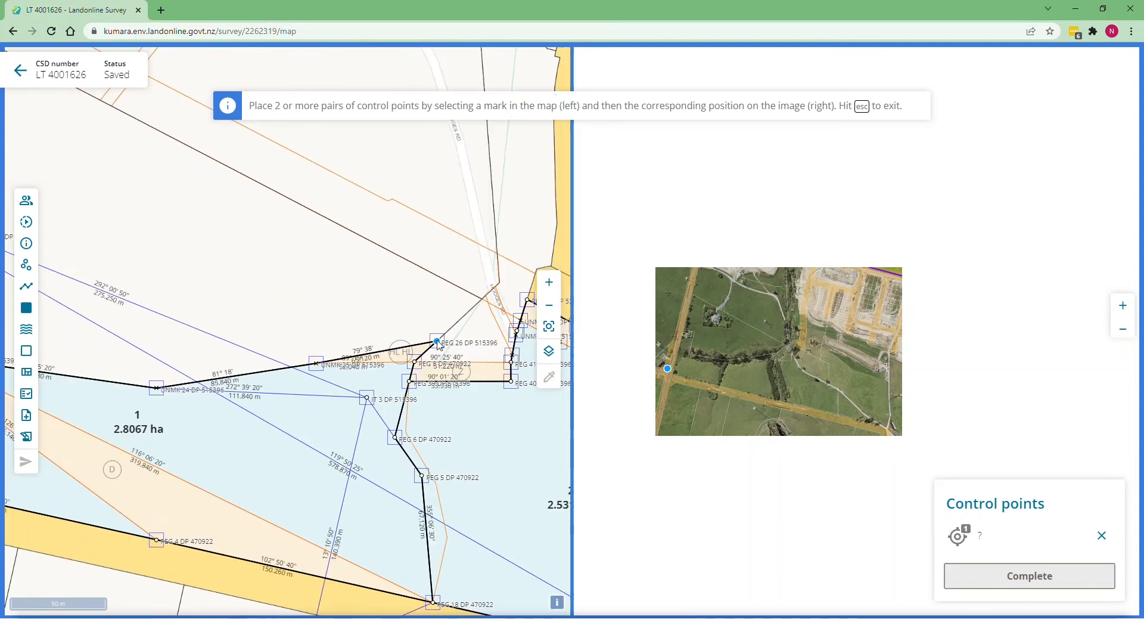
left_click(437, 342)
scroll(367, 312, "down", 1)
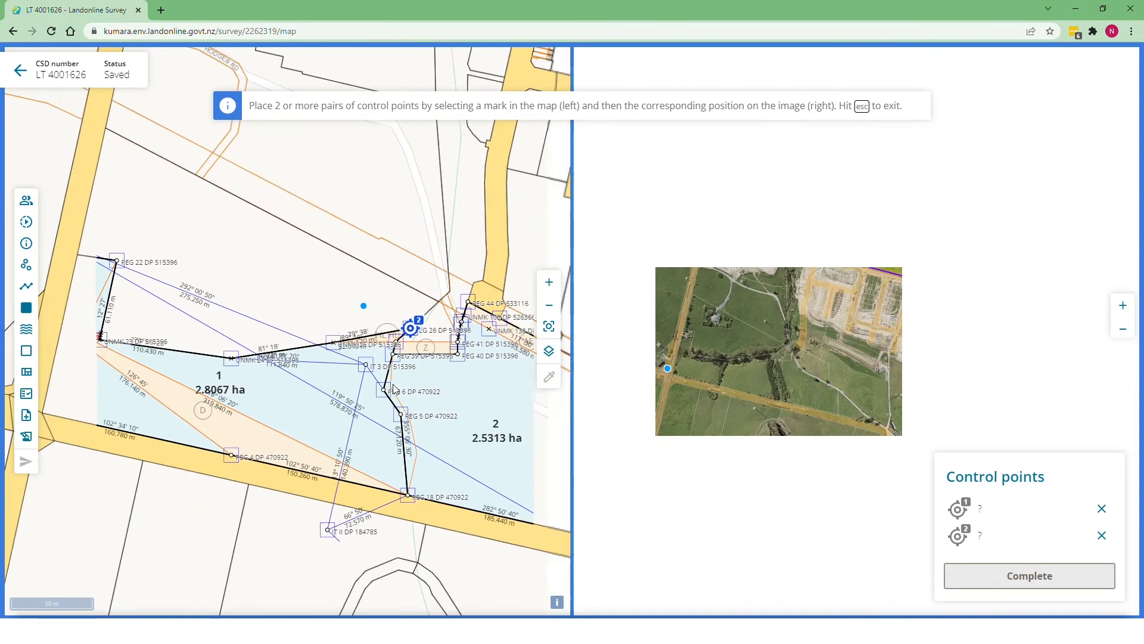
left_click(406, 495)
scroll(646, 391, "up", 5)
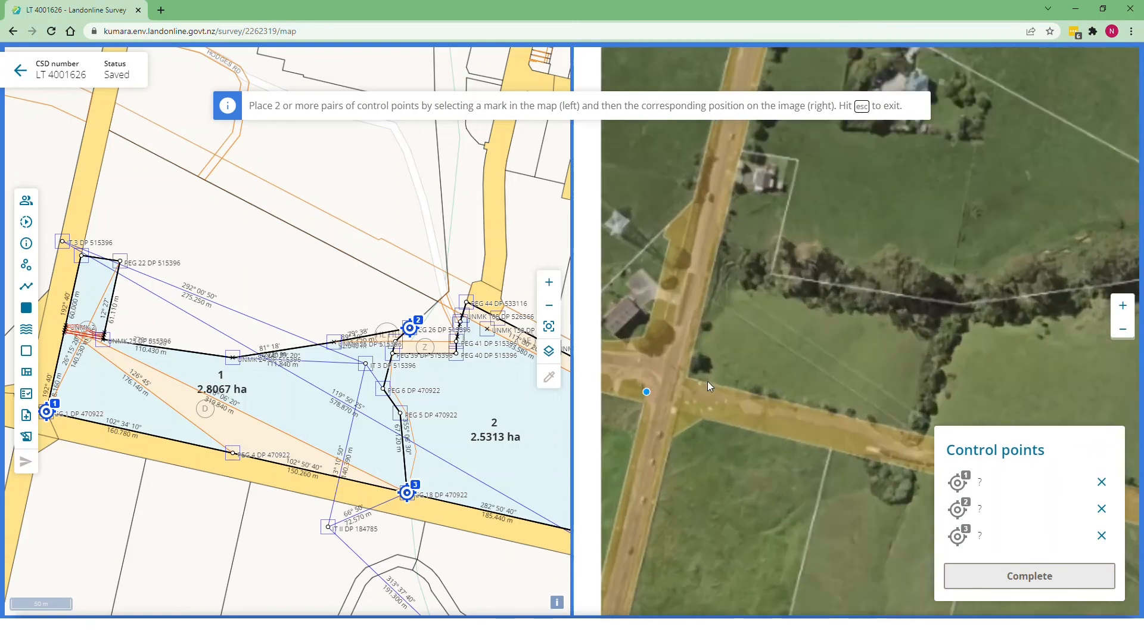
scroll(708, 382, "up", 4)
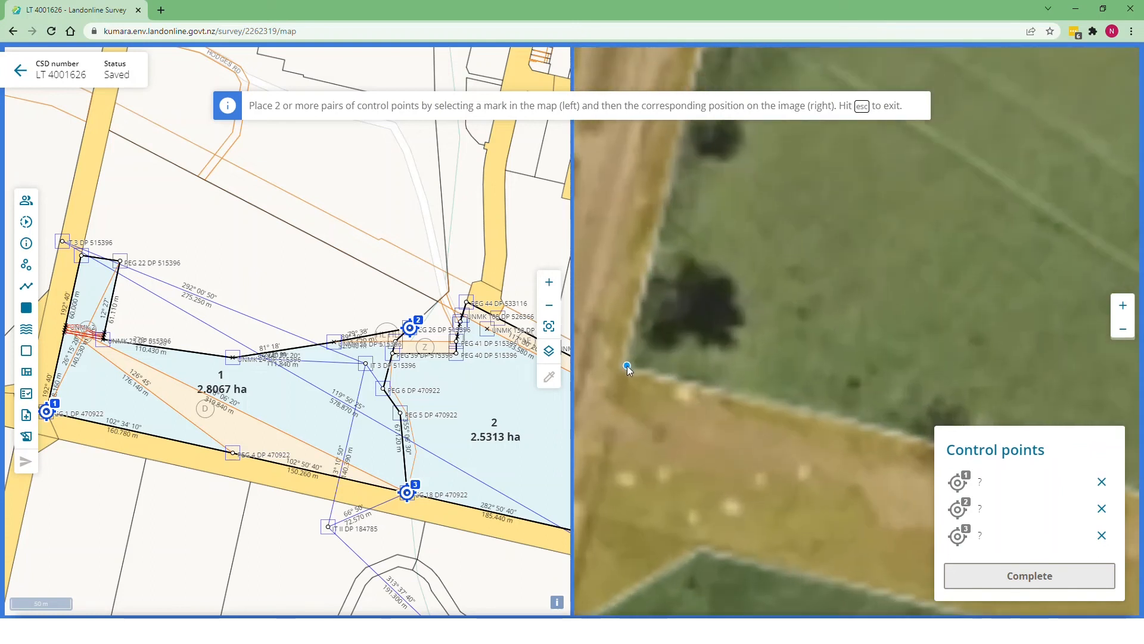
Step: Match the points on the aerial image, discard the road pair 3, and complete georeferencing
left_click(627, 366)
scroll(595, 432, "down", 5)
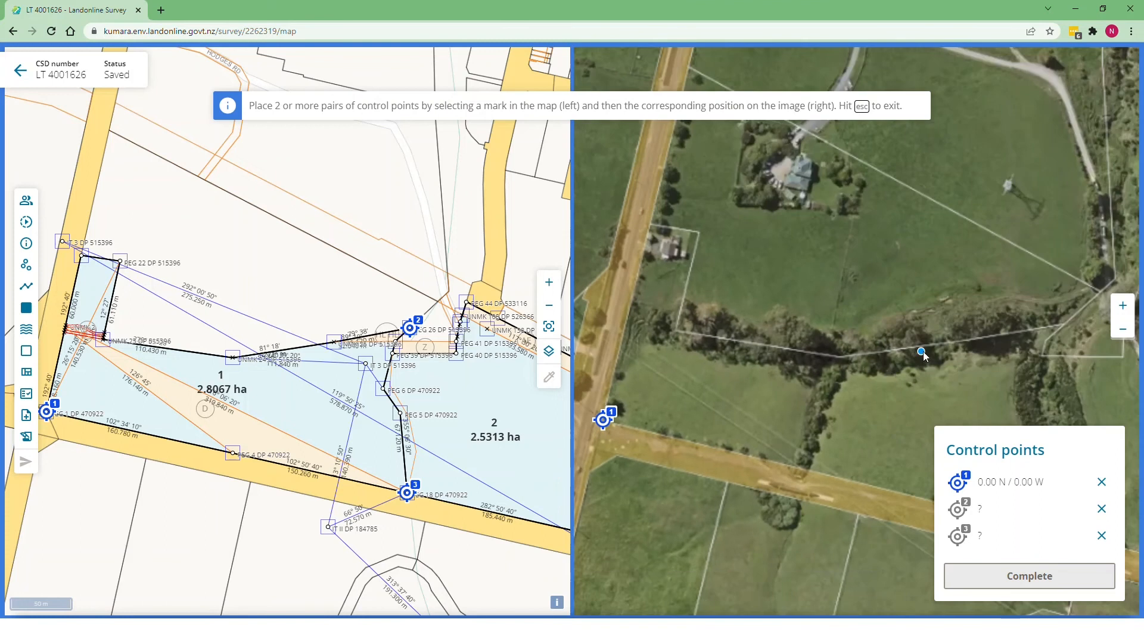
left_click(1063, 326)
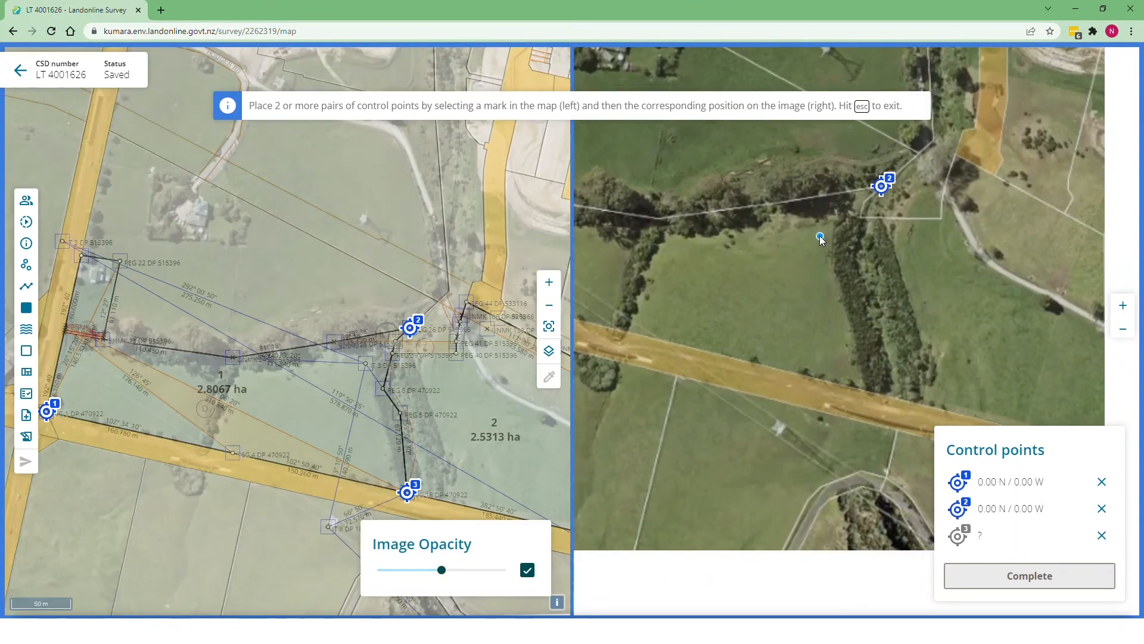
left_click_drag(820, 235, 781, 220)
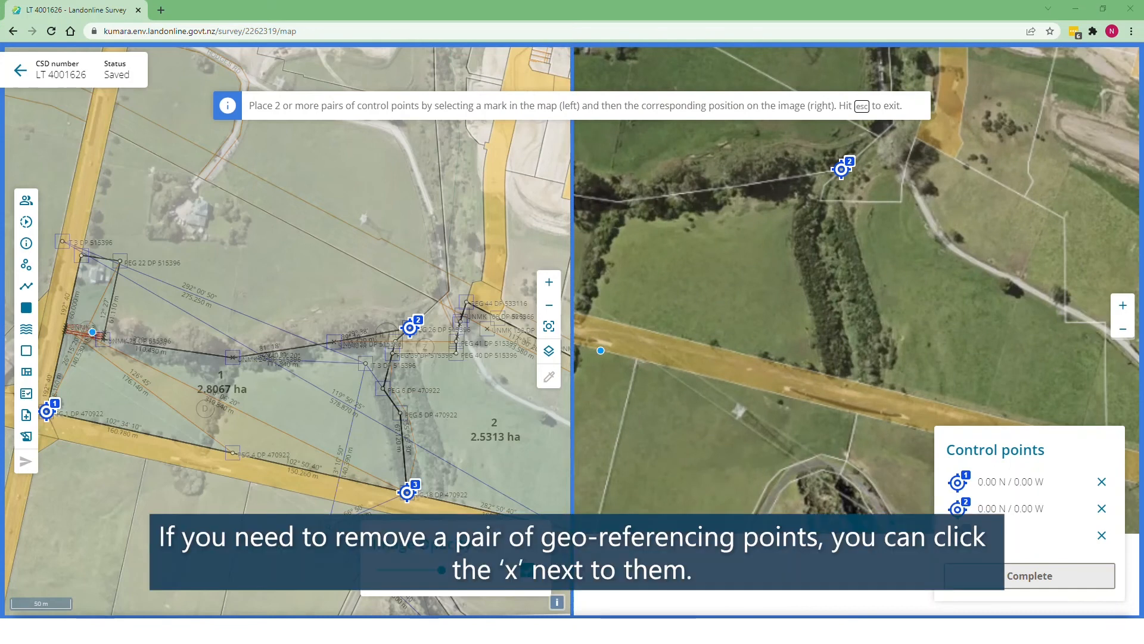
left_click(849, 377)
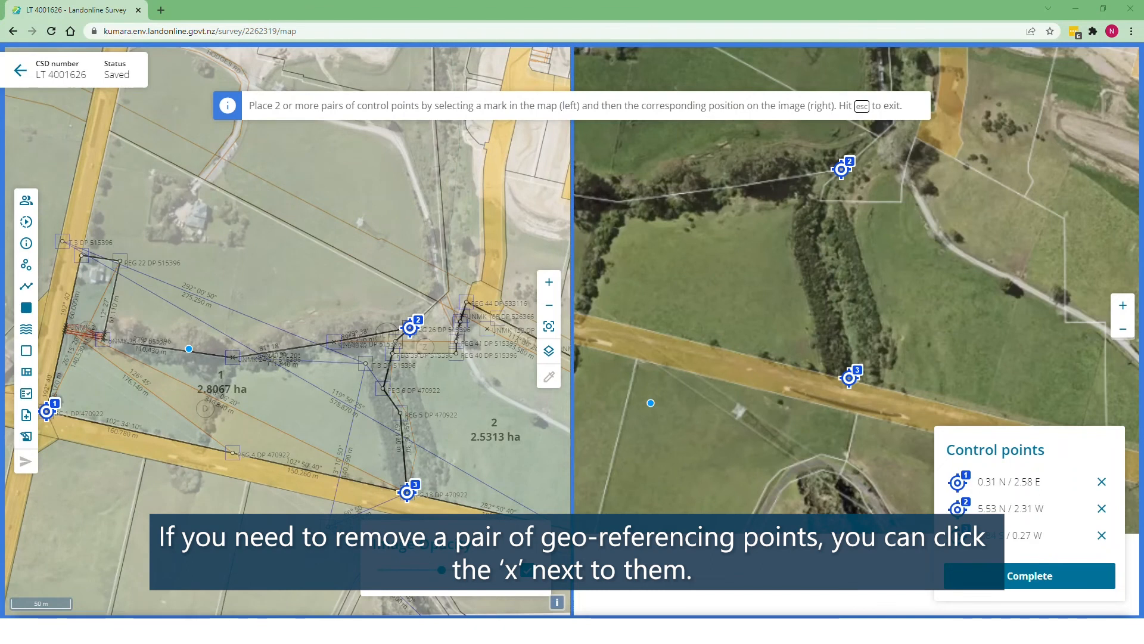
left_click(1102, 535)
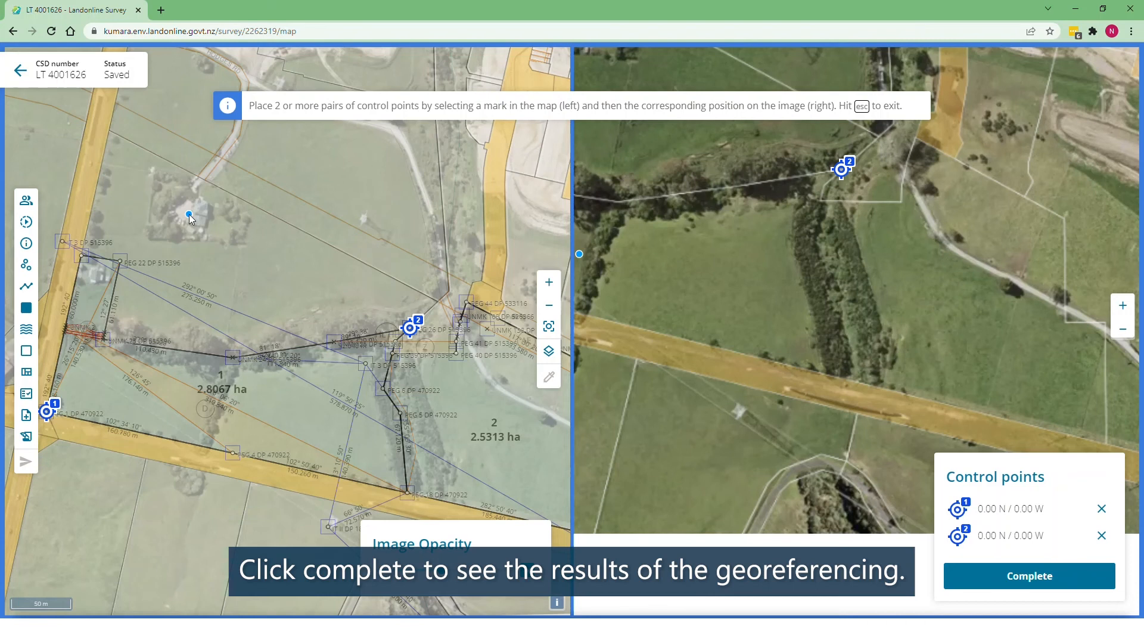
left_click(1024, 560)
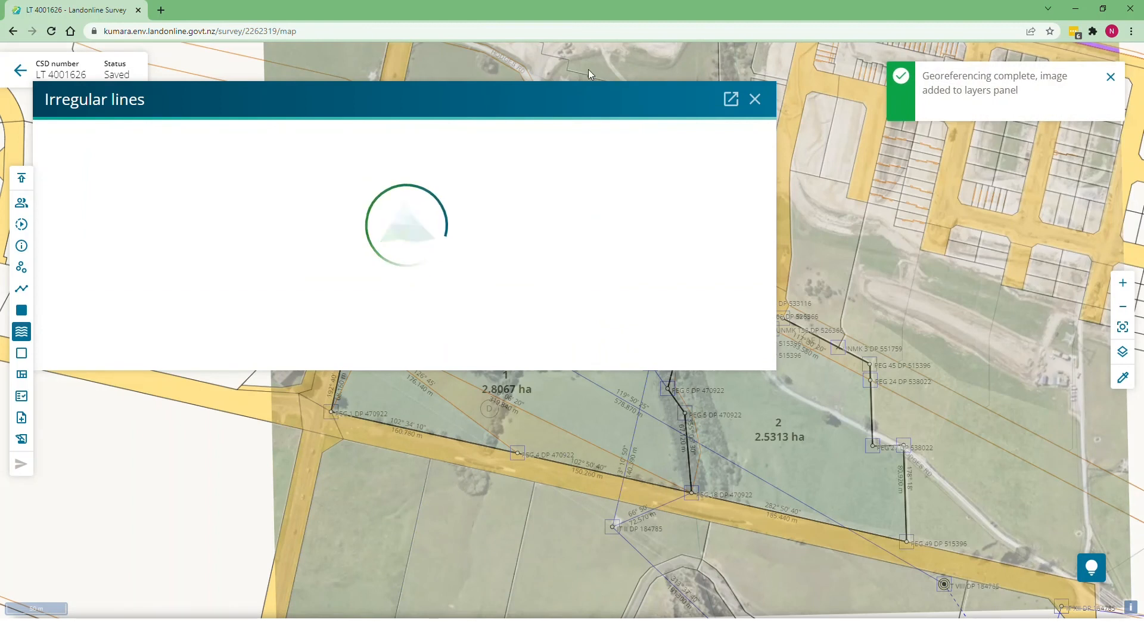
Step: Move the Irregular lines panel aside, pan to the survey parcels, and pass the pre-tracing checks
left_click_drag(508, 102, 490, 72)
left_click_drag(460, 372, 738, 406)
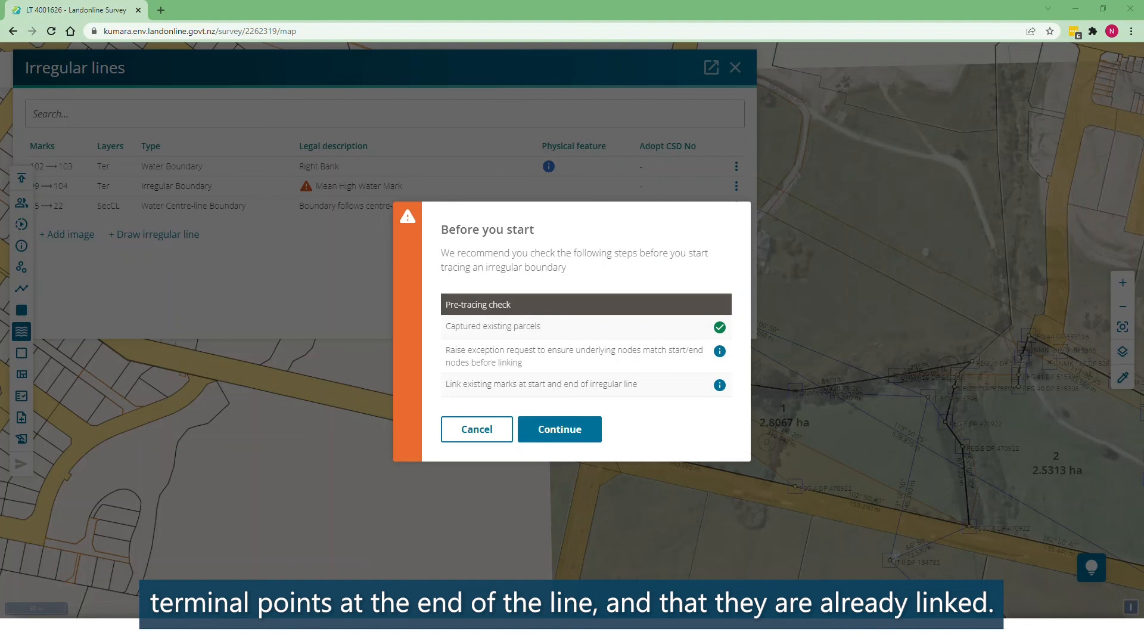
left_click(542, 425)
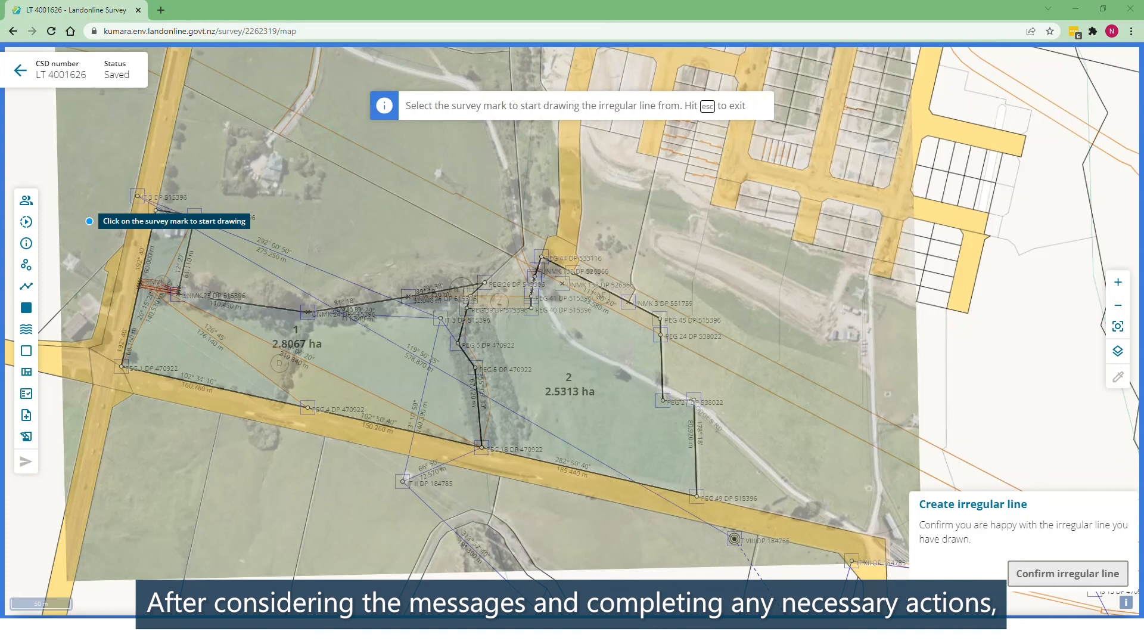
Step: Trace the stream from the survey mark by the road, adding vertices, ending on the end survey mark
left_click(480, 445)
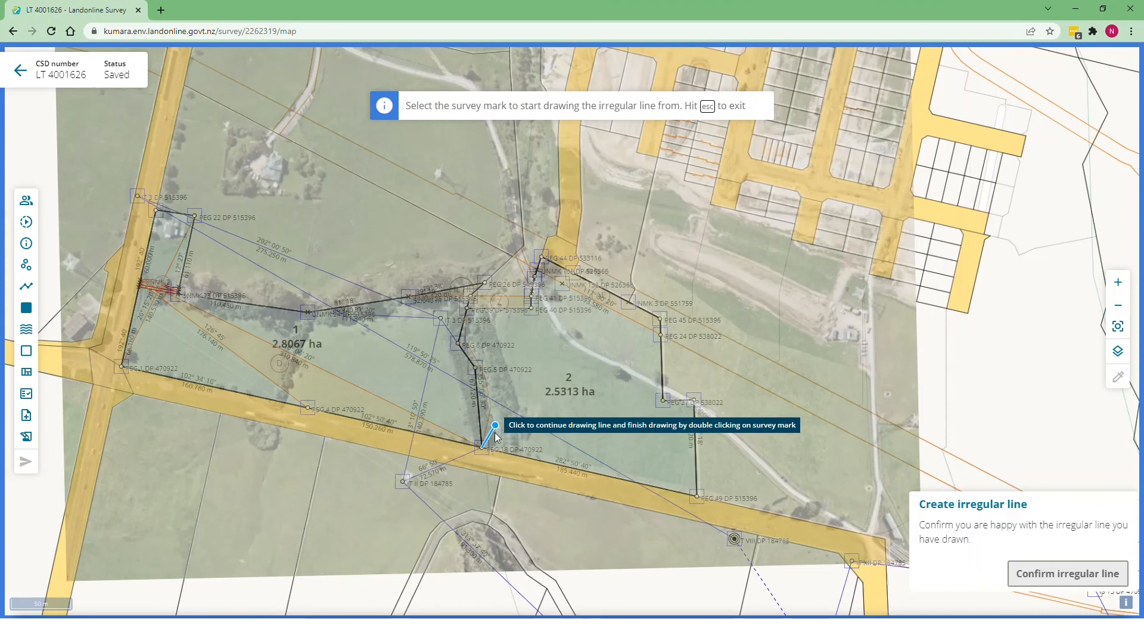
scroll(495, 430, "up", 3)
left_click(497, 402)
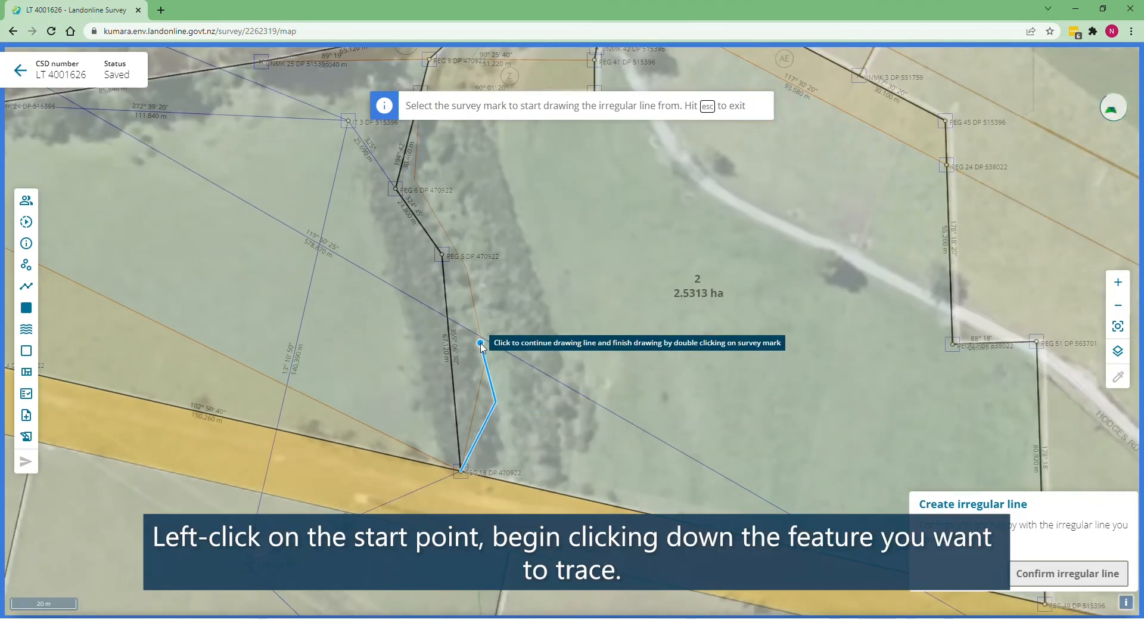
left_click(469, 300)
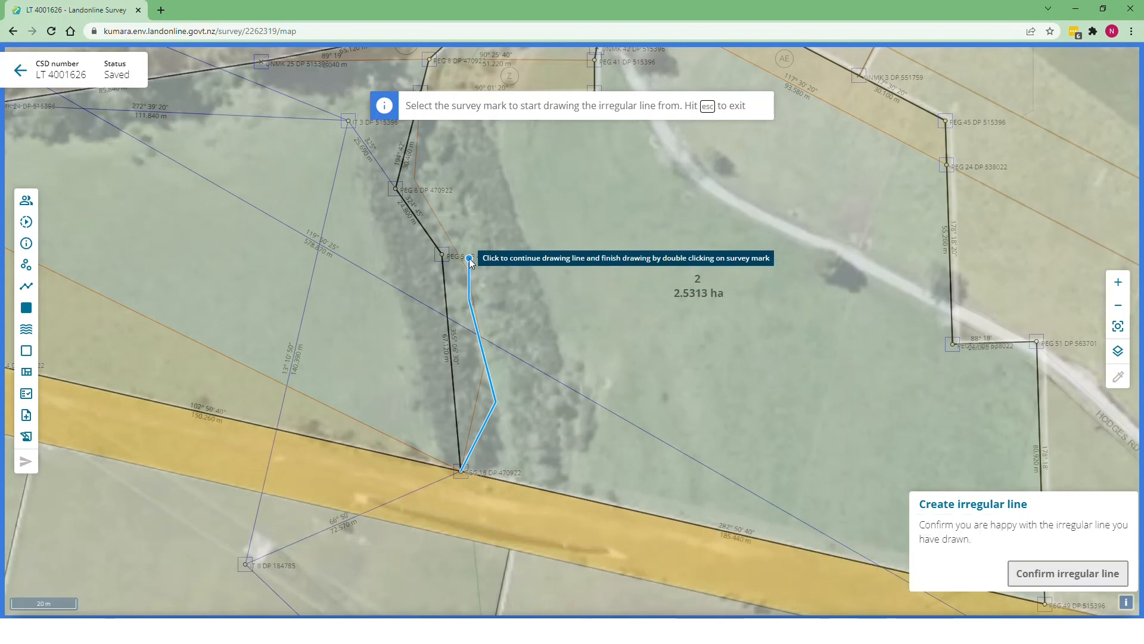
left_click(469, 250)
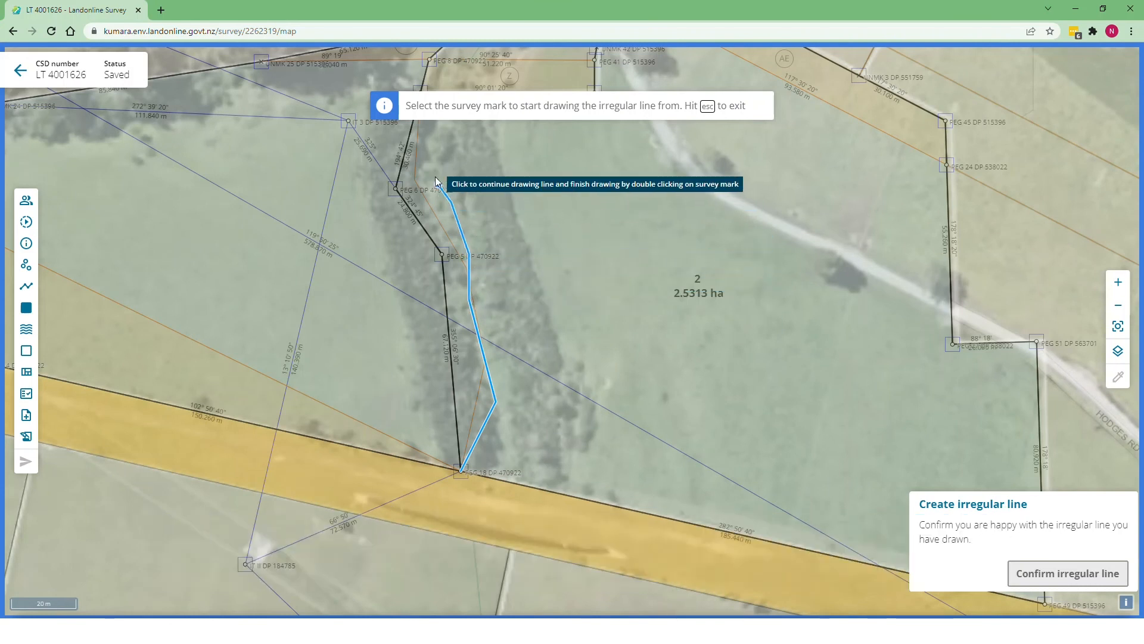
left_click(429, 160)
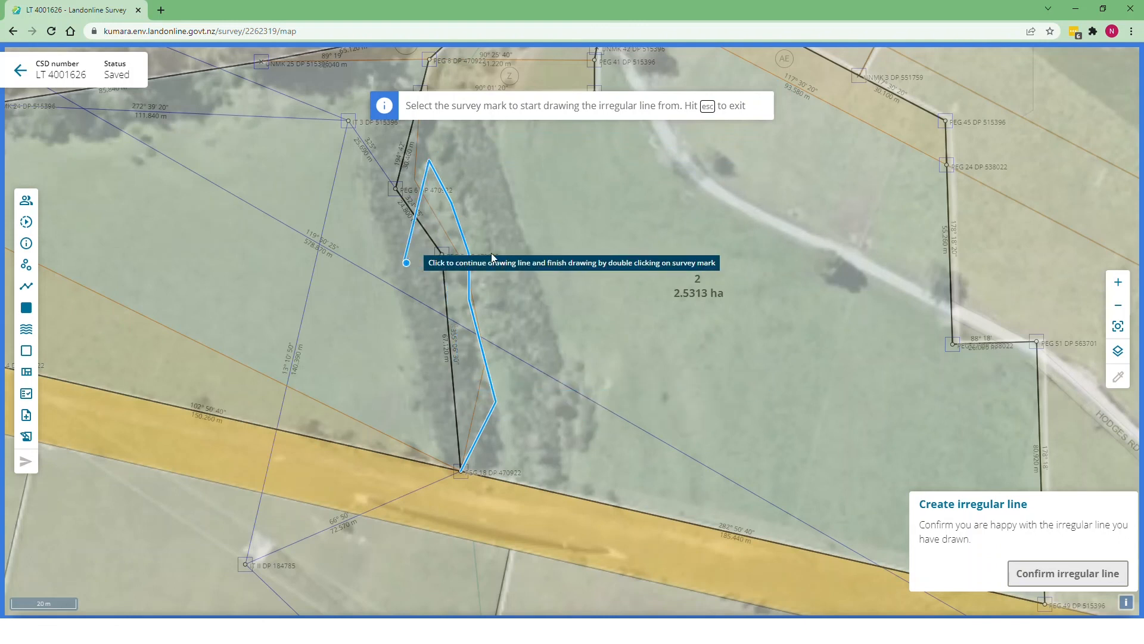
left_click(404, 260)
scroll(378, 477, "down", 2)
scroll(414, 290, "up", 2)
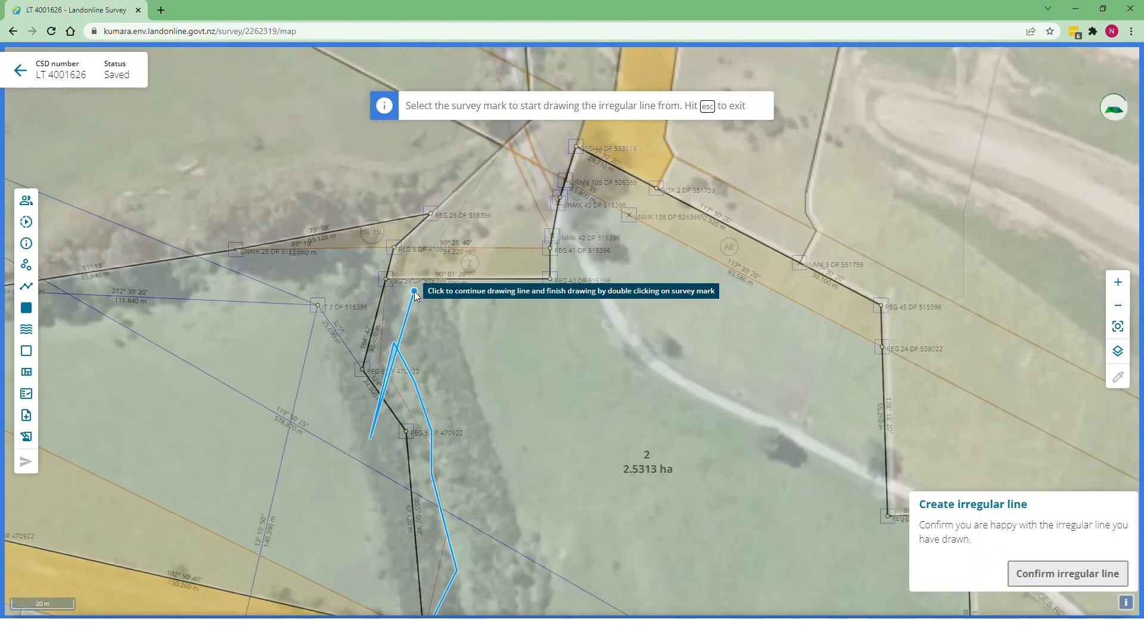
left_click(397, 311)
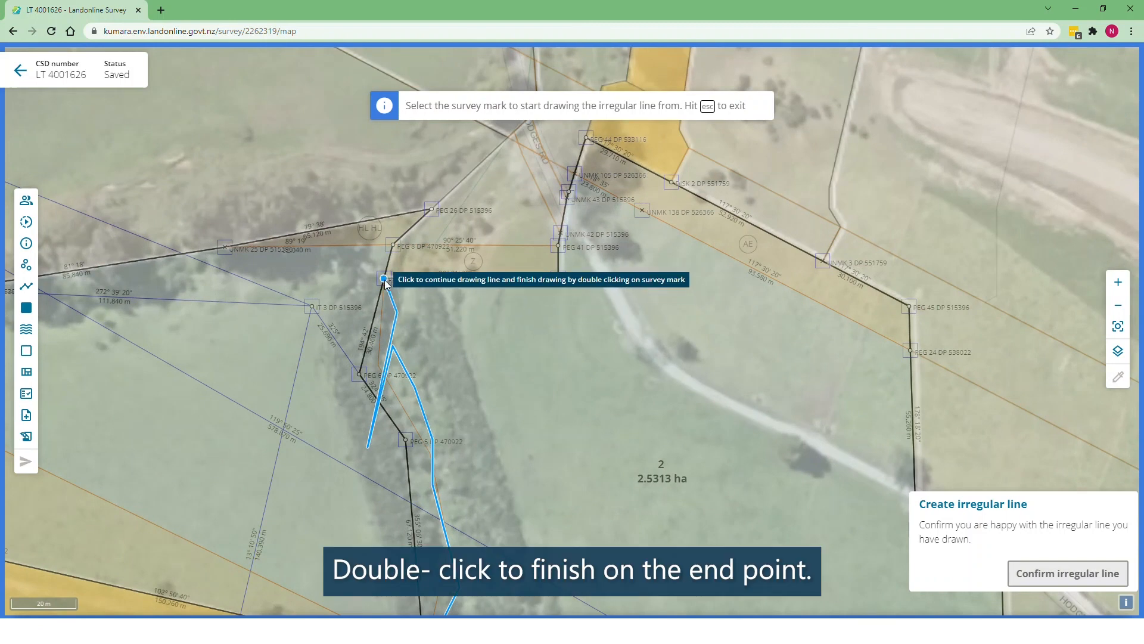
double_click(384, 279)
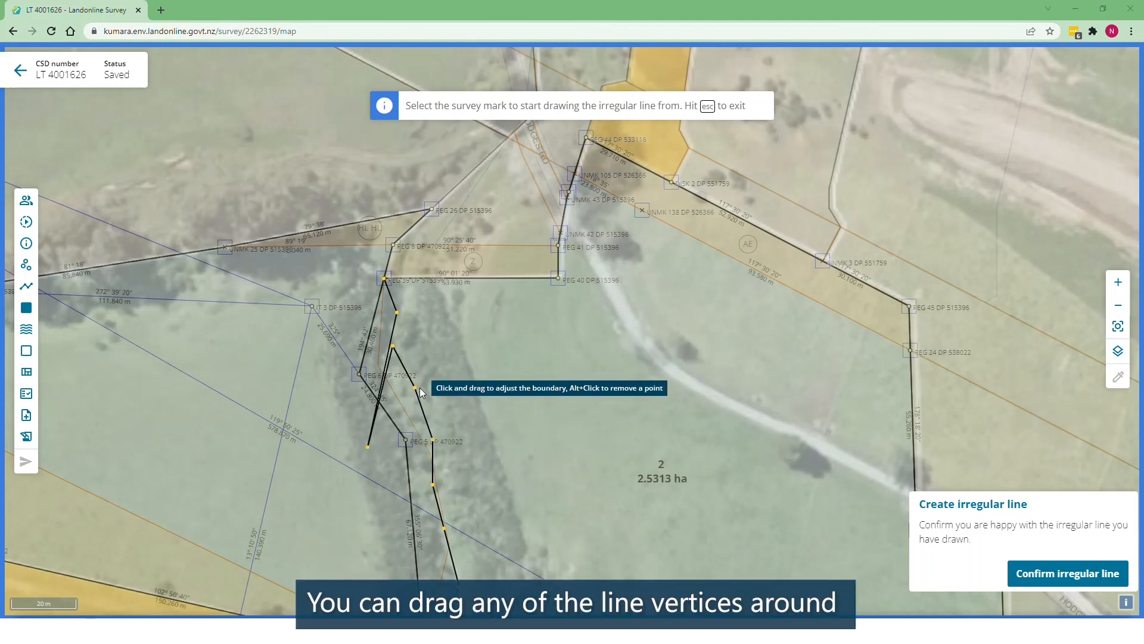
Step: Nudge three vertices onto the stream, delete the spike vertex, and confirm the irregular line
left_click_drag(415, 388, 412, 394)
left_click_drag(432, 440, 429, 444)
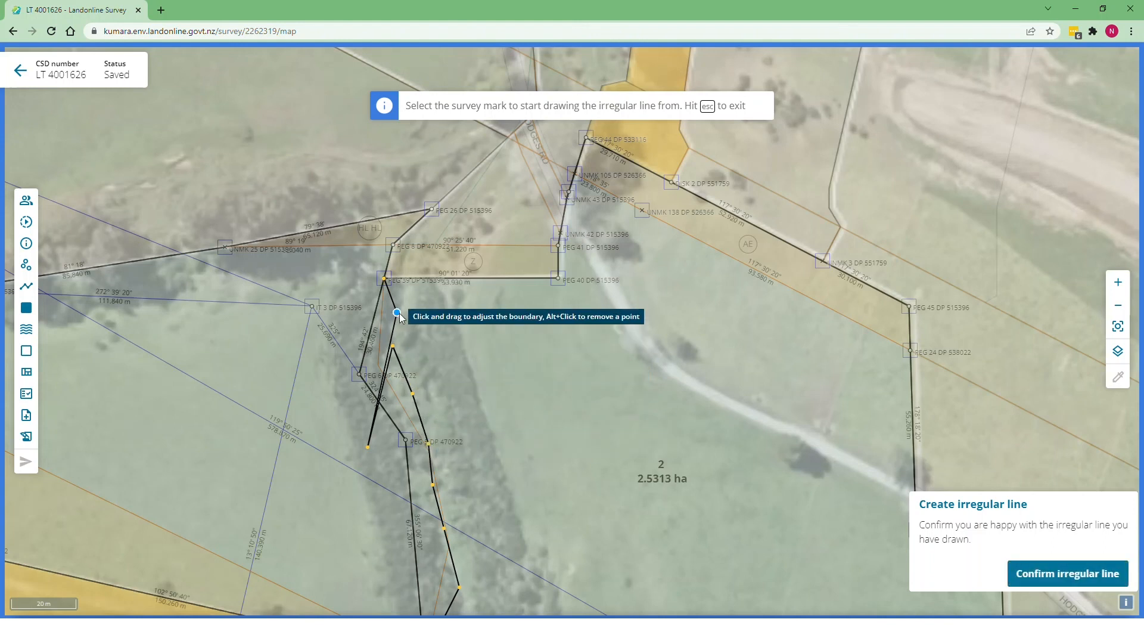
left_click_drag(397, 312, 392, 316)
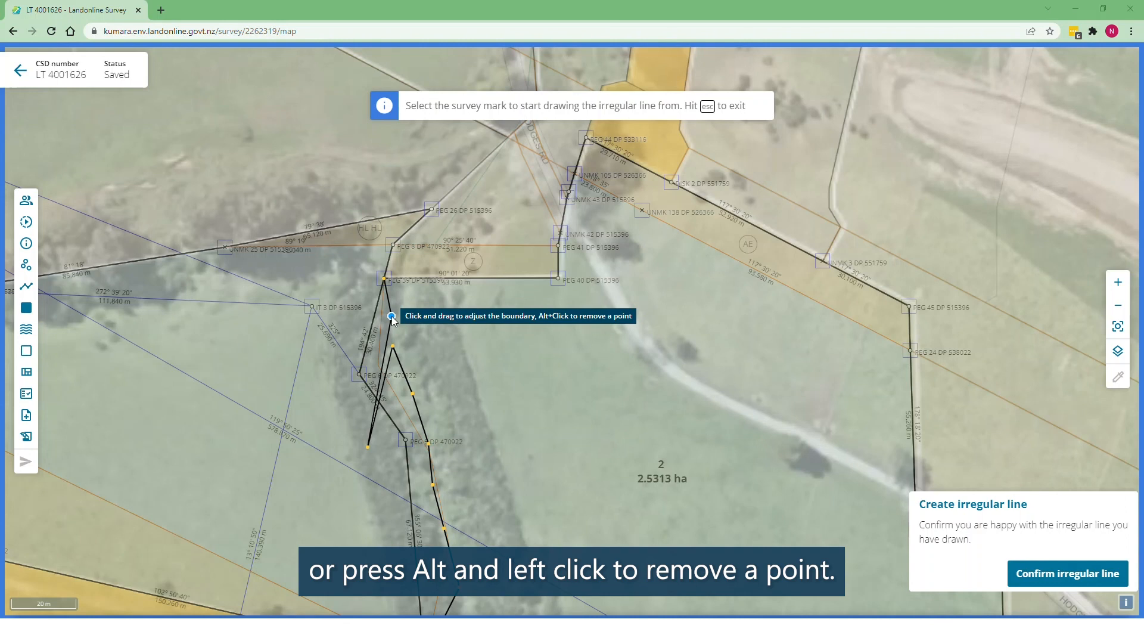
left_click(367, 448, "alt")
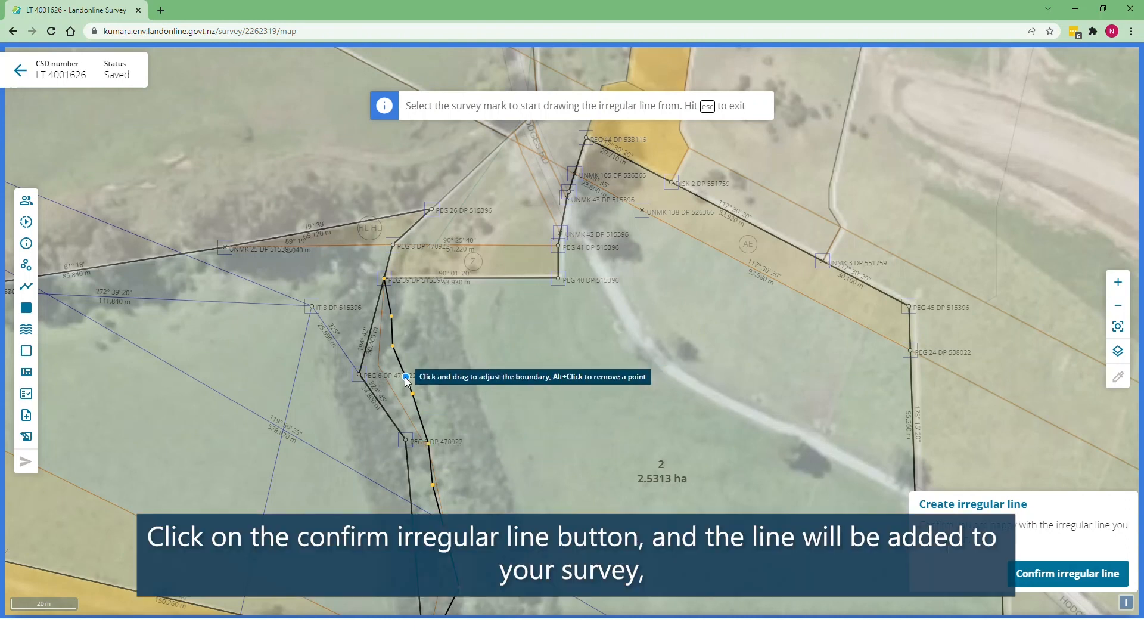
left_click(1040, 575)
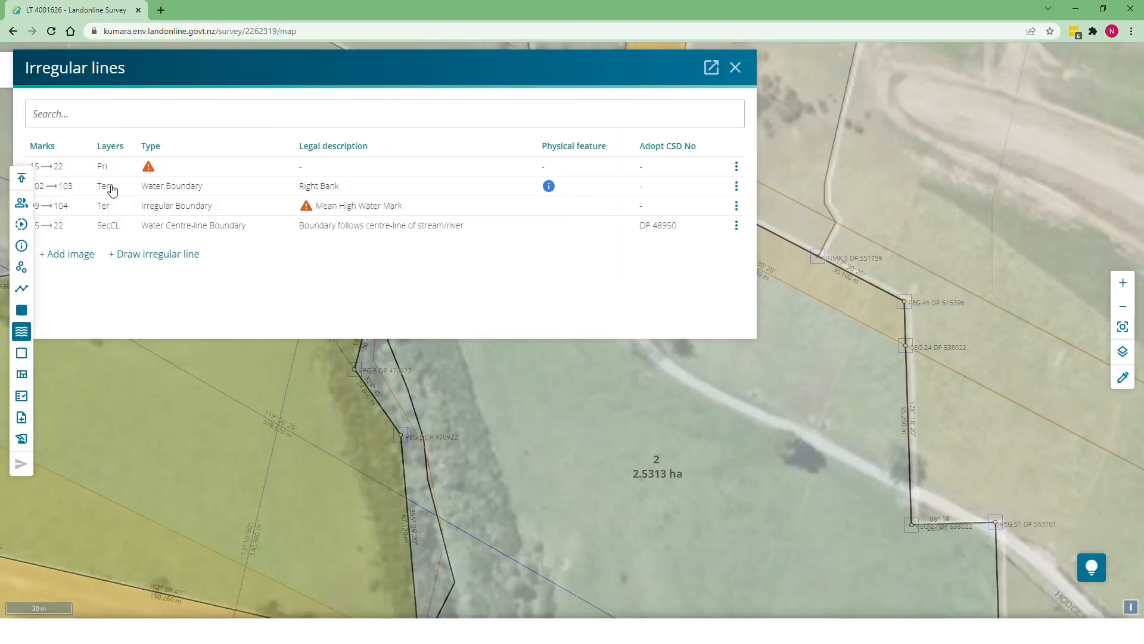
Step: Reposition the Irregular lines panel and highlight the new 15→22 Pri line on the map
left_click_drag(162, 79, 221, 96)
left_click(253, 194)
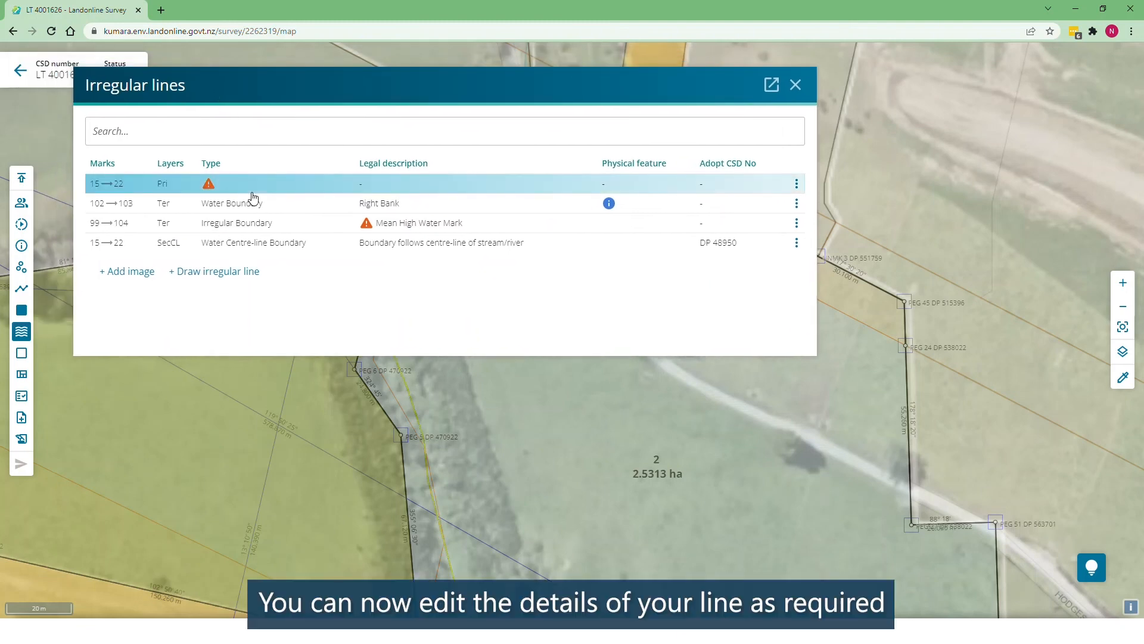